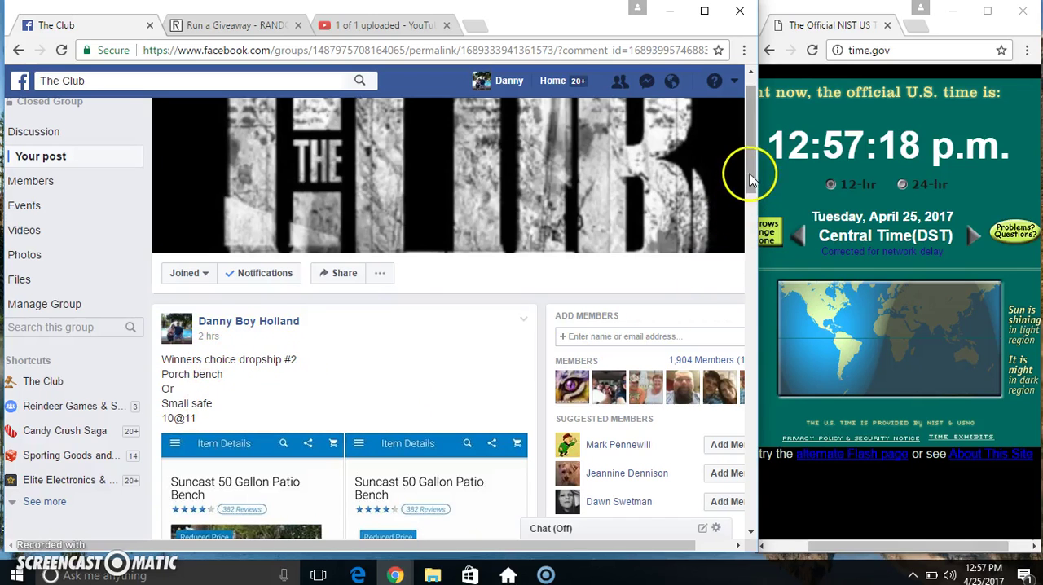
{"action": "left_click_drag", "start_coordinate": [749, 175], "coordinate": [744, 309]}
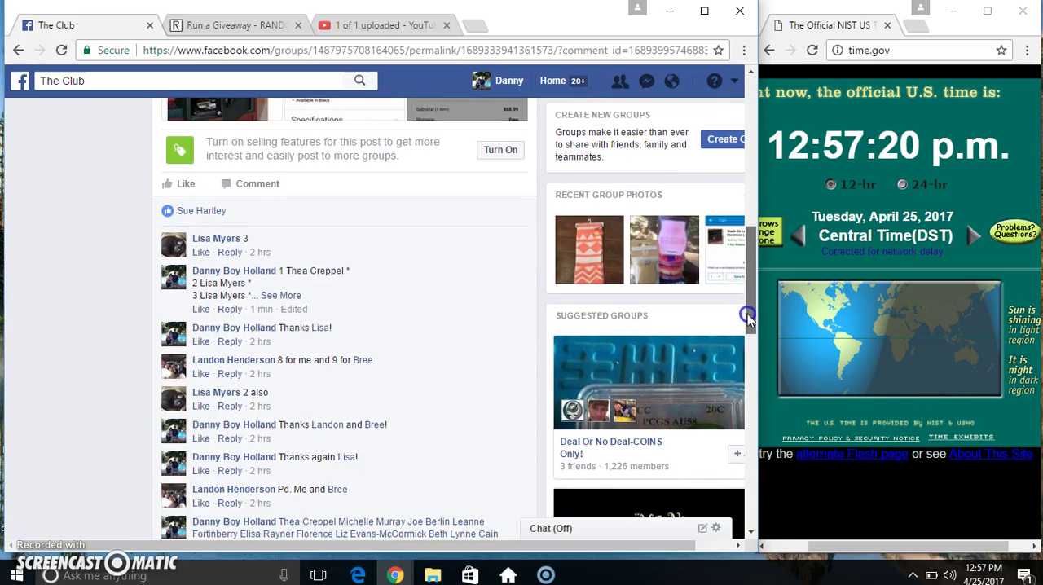
Step: Expand the entrants comment and copy its numbered list of ten names
{"action": "left_click", "coordinate": [293, 296]}
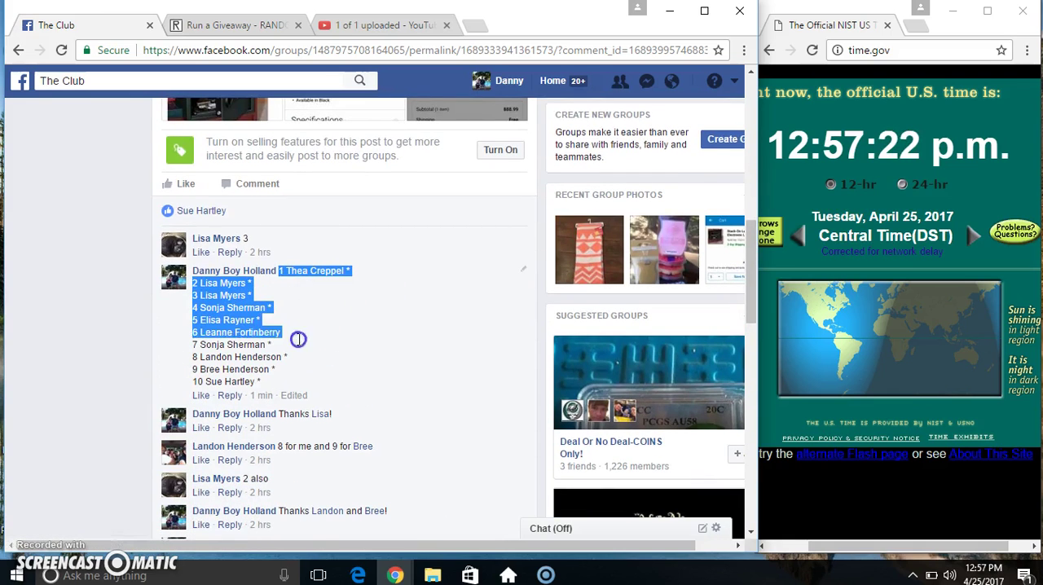
{"action": "left_click_drag", "start_coordinate": [277, 270], "coordinate": [298, 377]}
{"action": "right_click", "coordinate": [302, 359]}
{"action": "left_click", "coordinate": [332, 368]}
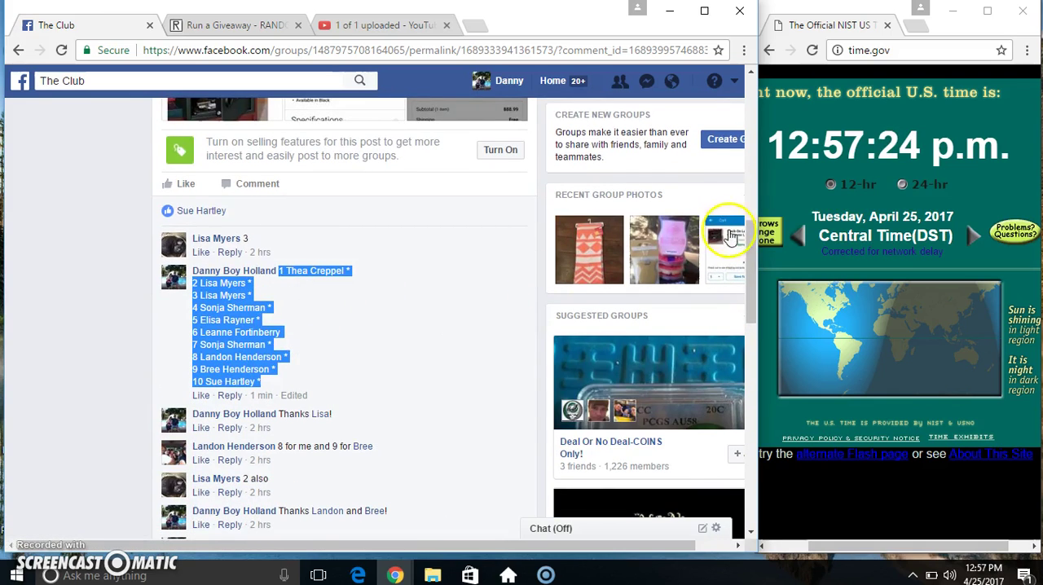
{"action": "left_click_drag", "start_coordinate": [741, 252], "coordinate": [725, 485]}
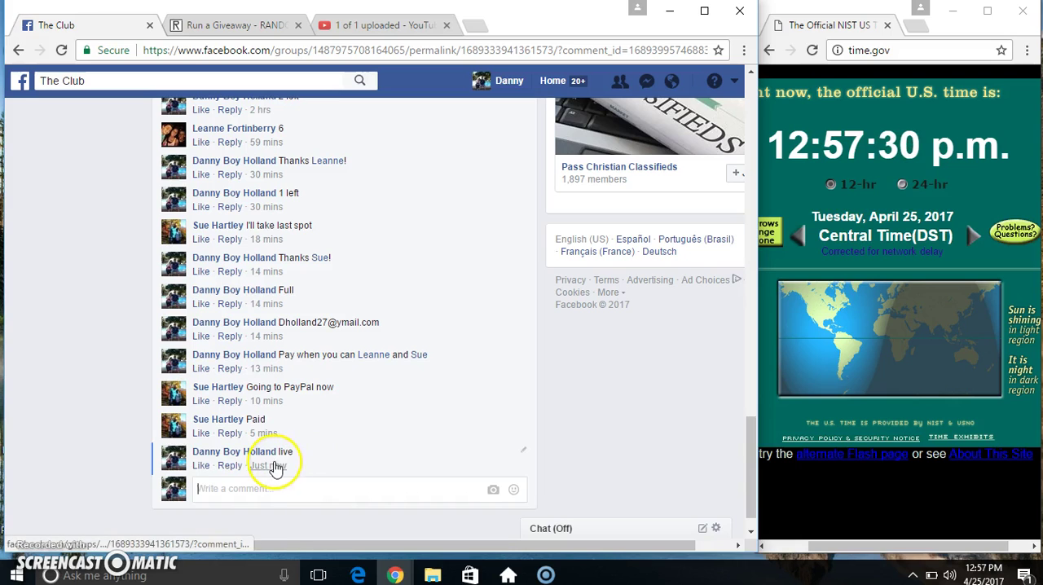
{"action": "left_click", "coordinate": [984, 568]}
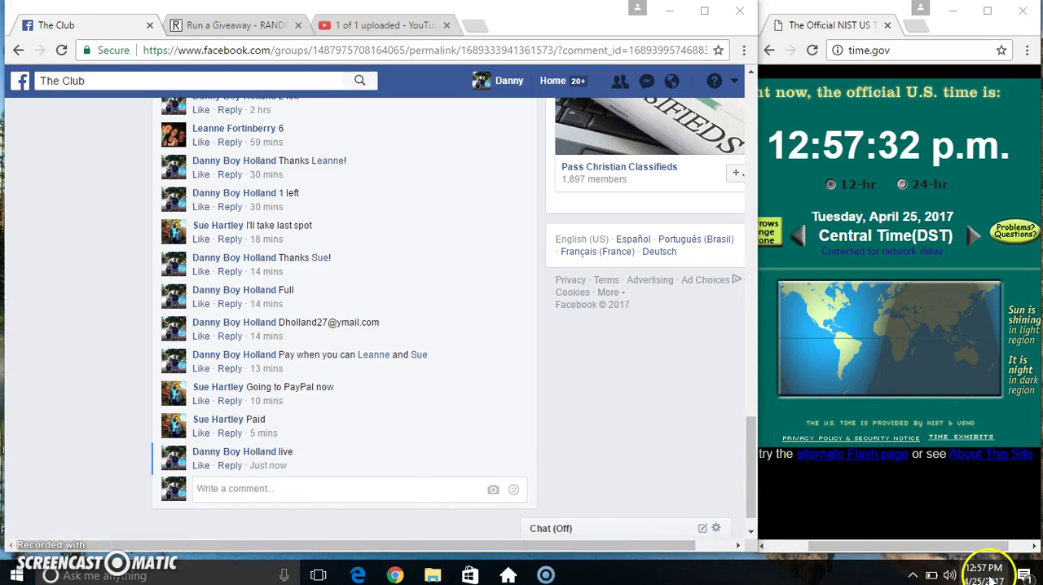
Step: Paste the ten copied names into the Run a Giveaway entries box
{"action": "left_click", "coordinate": [208, 25]}
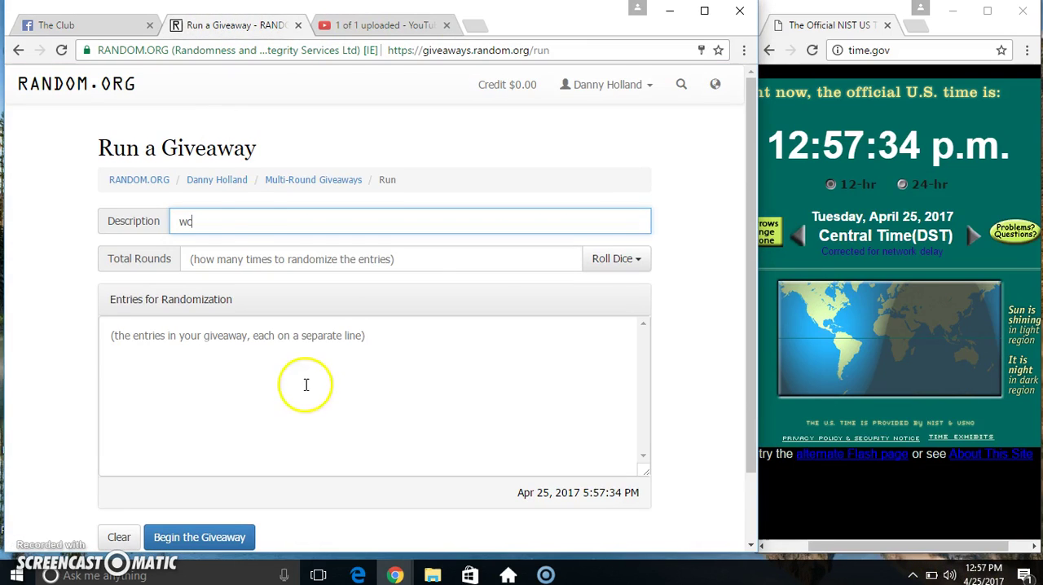
{"action": "right_click", "coordinate": [307, 392]}
{"action": "left_click", "coordinate": [366, 270]}
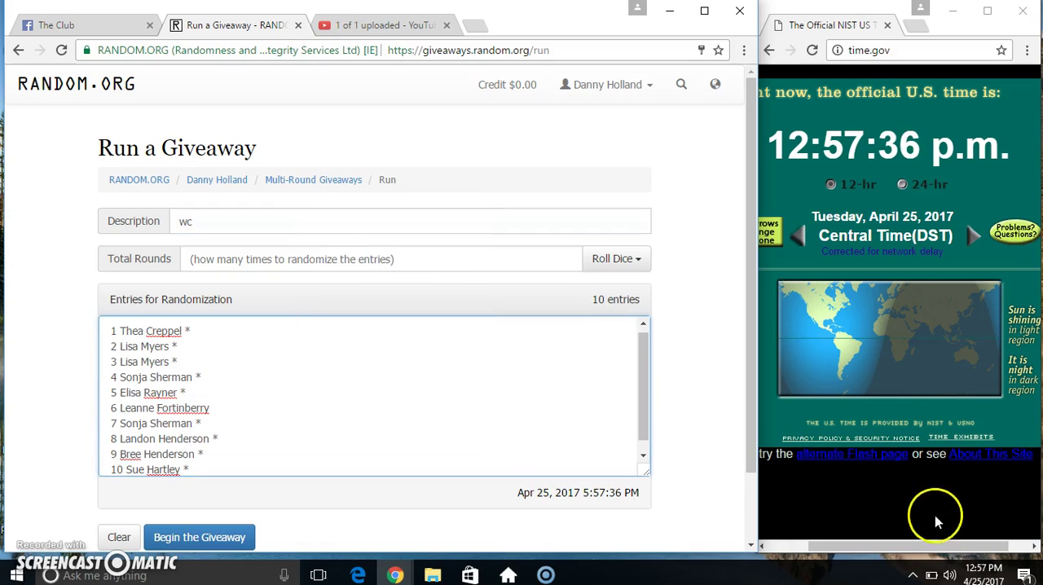
{"action": "left_click", "coordinate": [980, 574]}
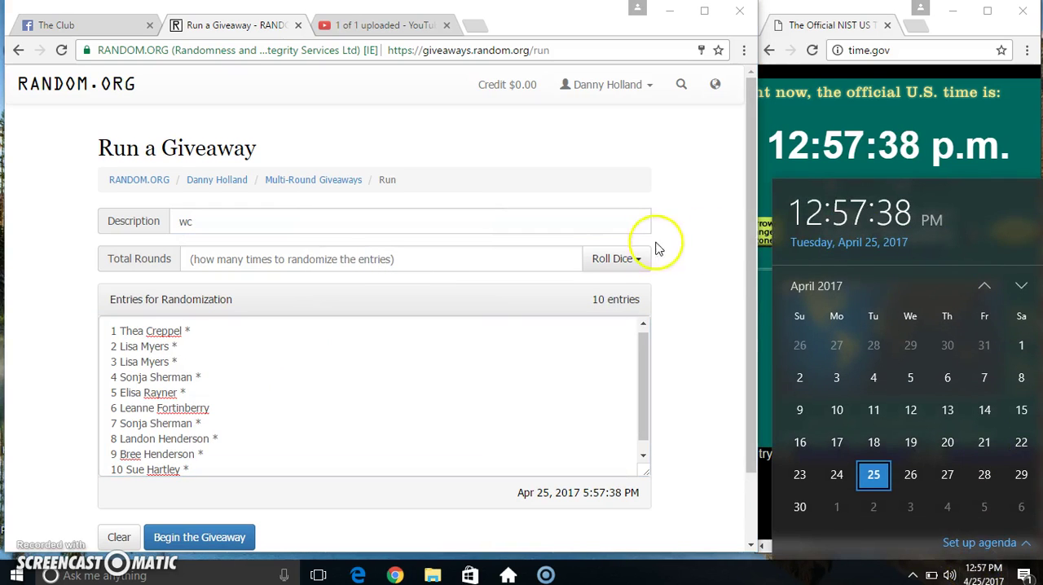
{"action": "left_click", "coordinate": [604, 259]}
Step: Roll 2d6 to set 7 rounds, then begin the giveaway to produce Round #1
{"action": "left_click", "coordinate": [595, 289]}
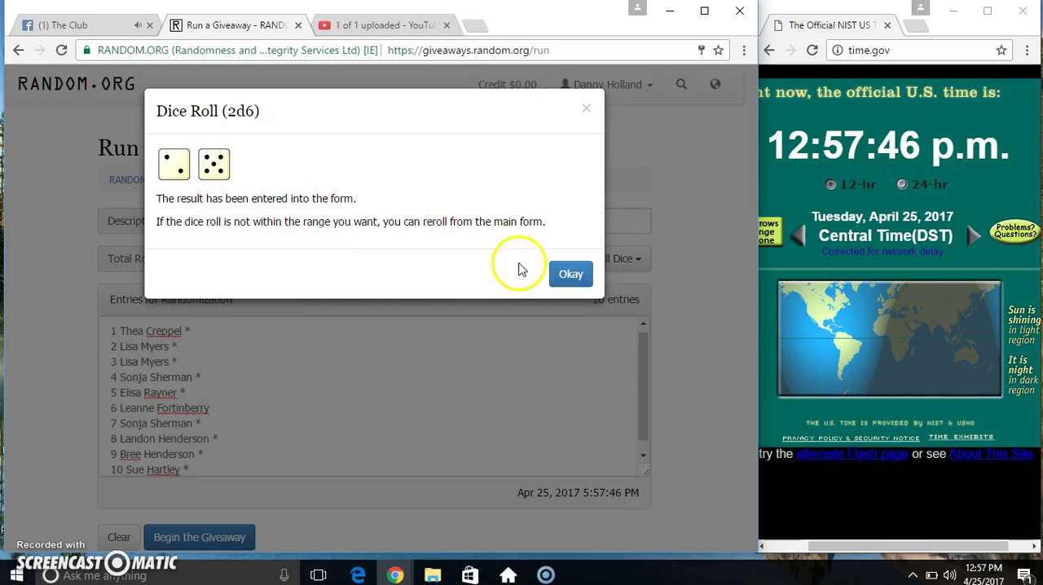
{"action": "left_click", "coordinate": [571, 274]}
{"action": "left_click", "coordinate": [988, 574]}
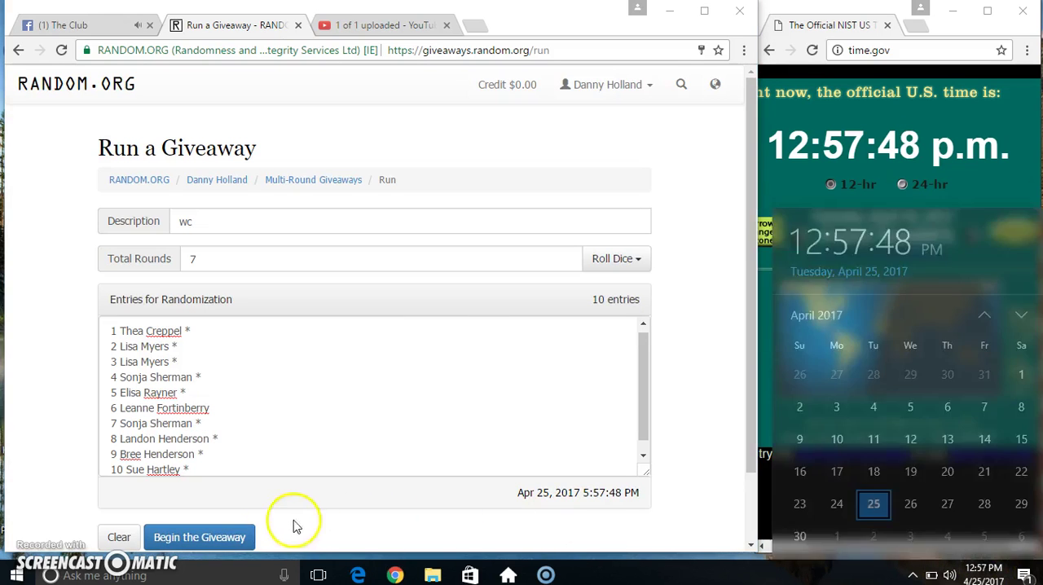
{"action": "left_click", "coordinate": [203, 536]}
{"action": "left_click", "coordinate": [522, 275]}
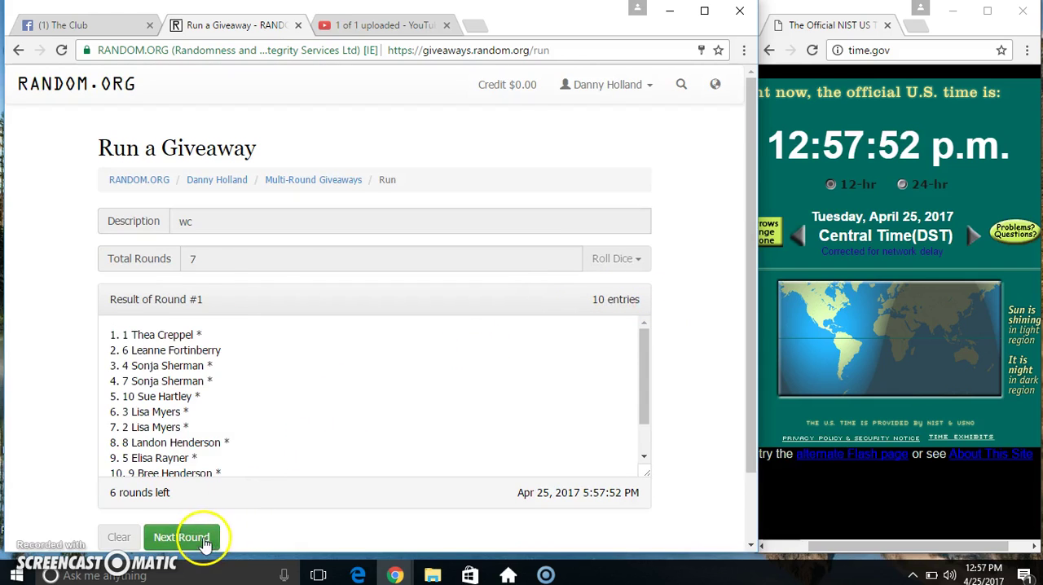
Step: Run Next Round repeatedly through Round #6, highlighting its last-placed entry
{"action": "left_click", "coordinate": [201, 537]}
{"action": "left_click", "coordinate": [202, 537]}
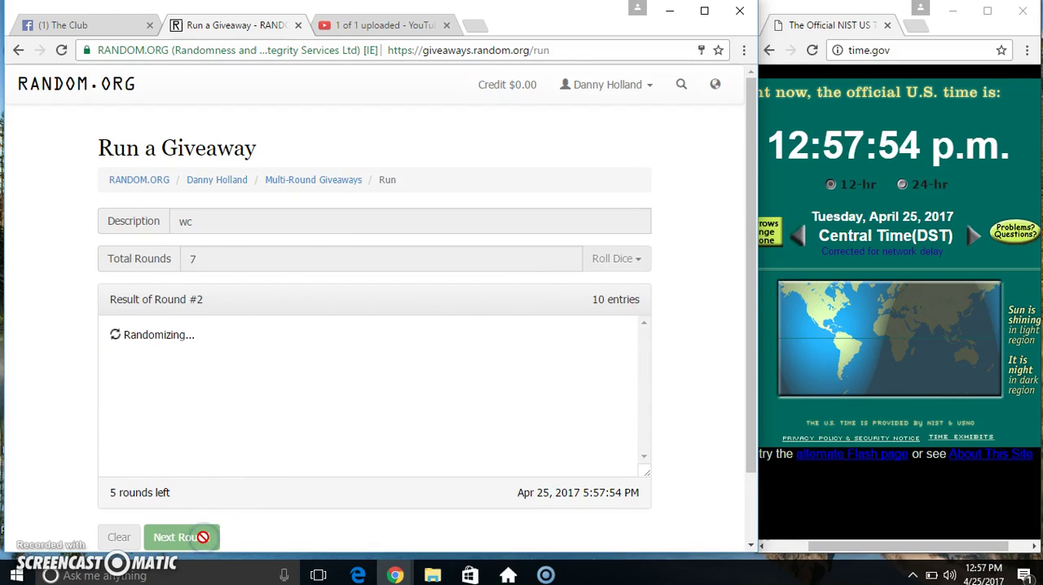
{"action": "left_click", "coordinate": [203, 537]}
{"action": "left_click", "coordinate": [203, 537]}
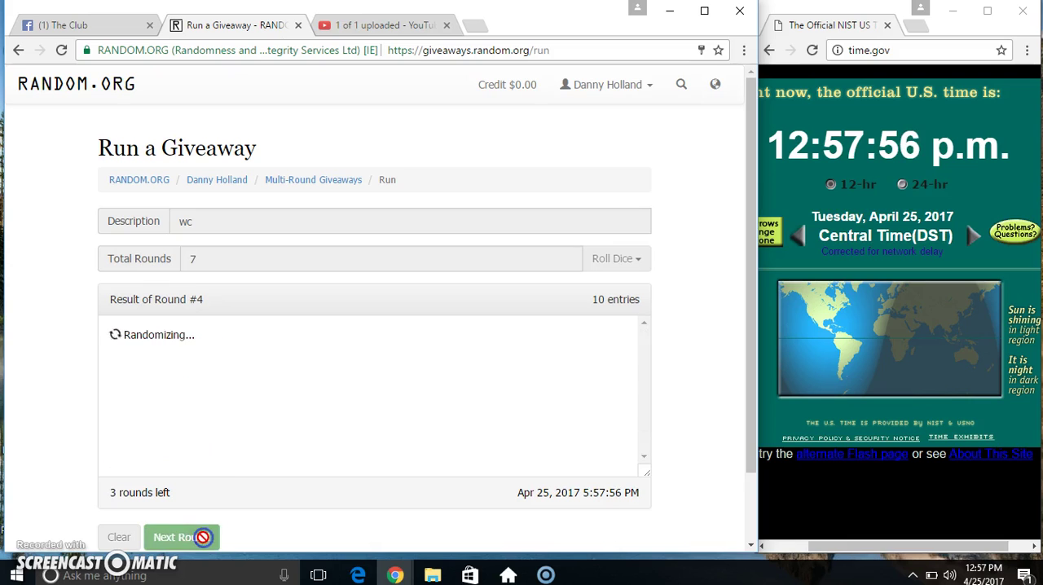
{"action": "left_click", "coordinate": [203, 537]}
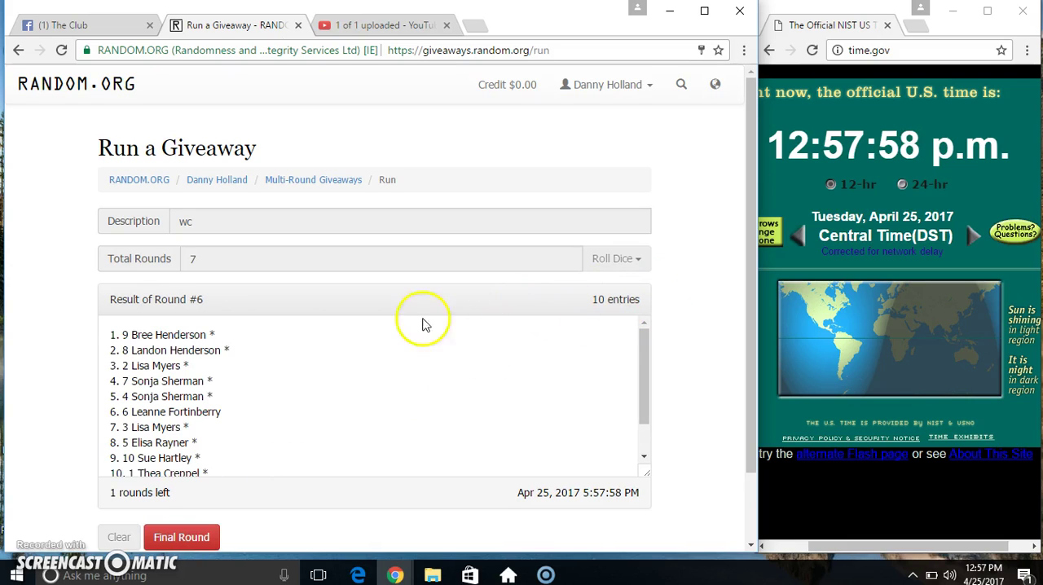
{"action": "left_click_drag", "start_coordinate": [269, 333], "coordinate": [110, 333]}
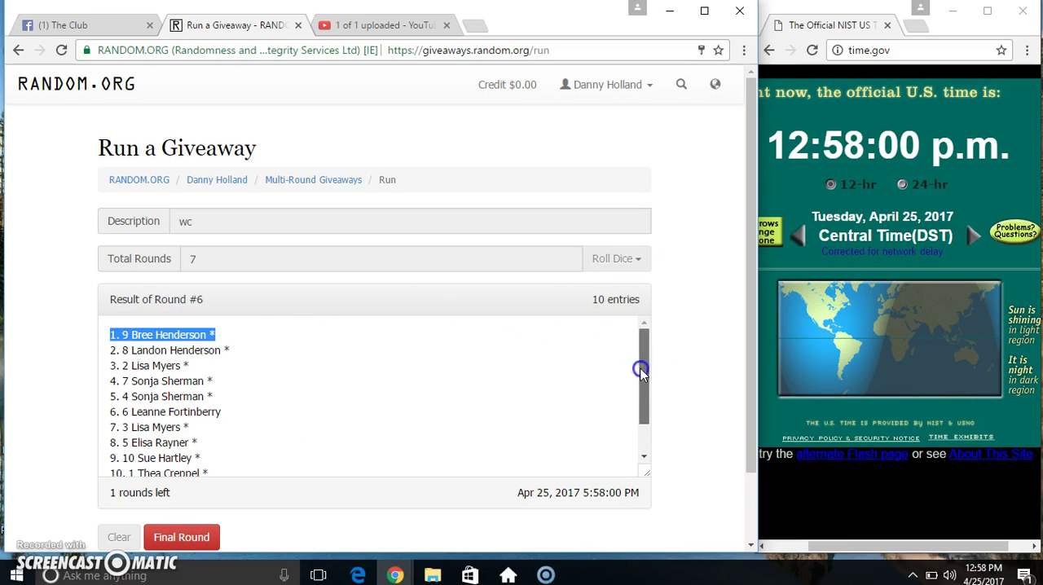
{"action": "left_click_drag", "start_coordinate": [640, 368], "coordinate": [634, 434]}
{"action": "left_click_drag", "start_coordinate": [250, 428], "coordinate": [106, 429]}
{"action": "left_click", "coordinate": [213, 298]}
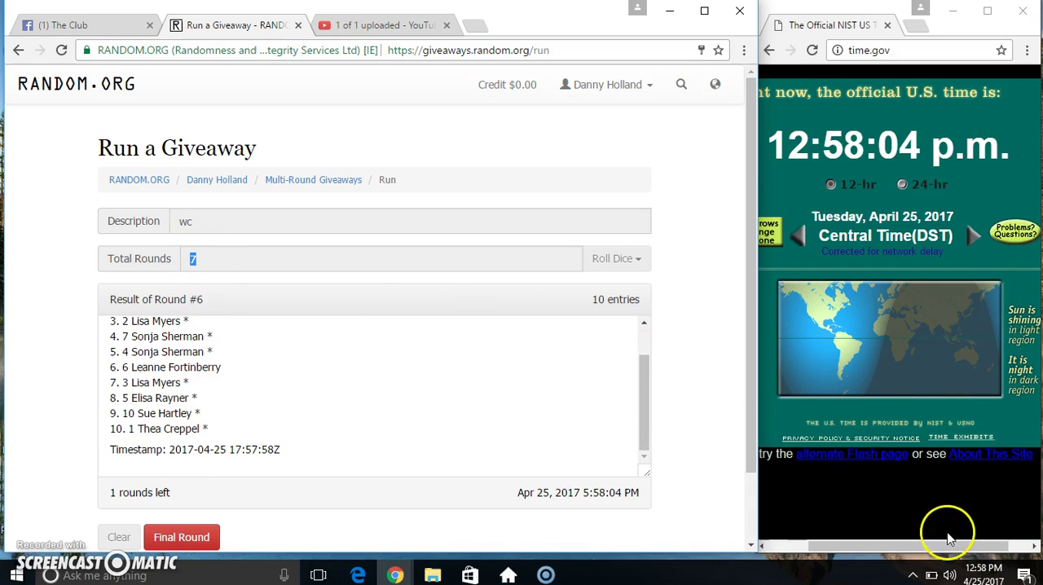
{"action": "left_click", "coordinate": [977, 570]}
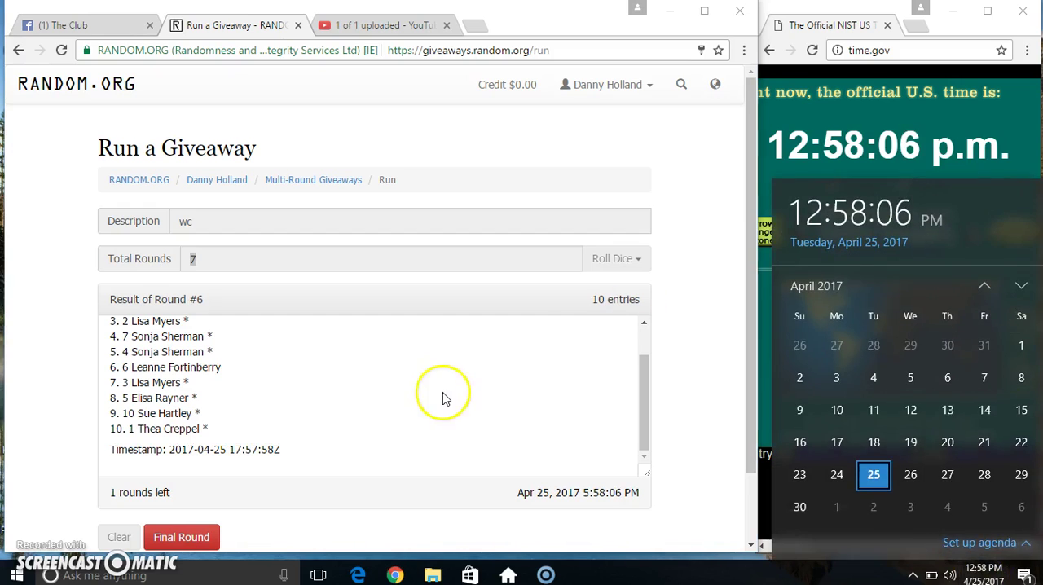
{"action": "left_click", "coordinate": [222, 284]}
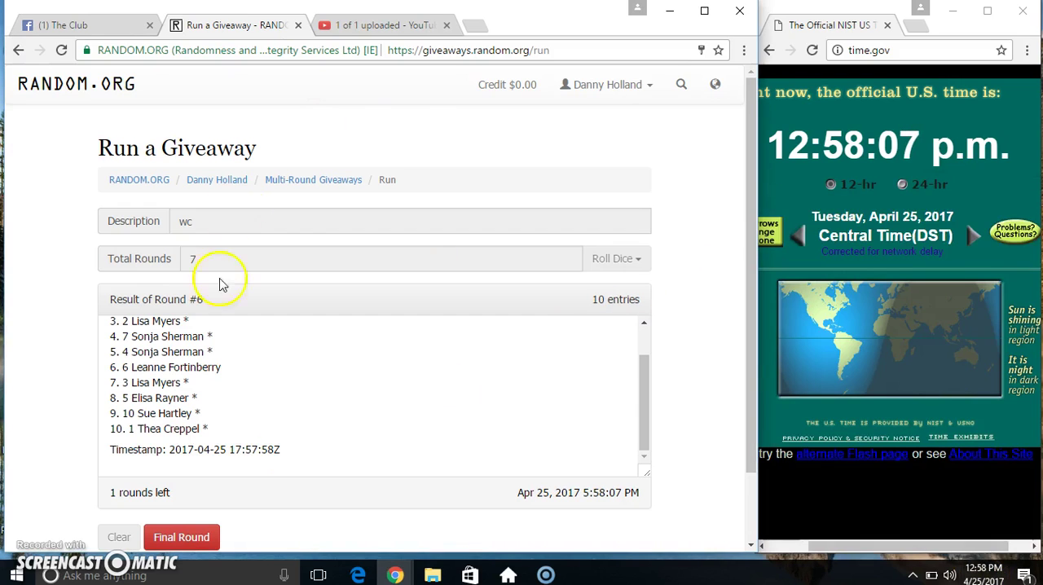
{"action": "left_click", "coordinate": [184, 537]}
{"action": "left_click_drag", "start_coordinate": [205, 335], "coordinate": [109, 334]}
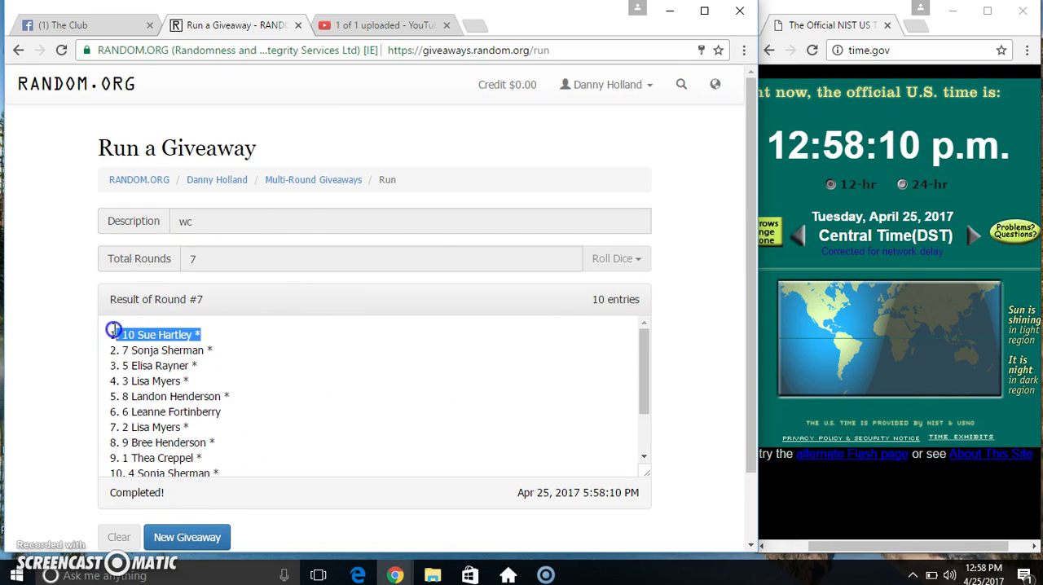
{"action": "triple_click", "coordinate": [603, 297]}
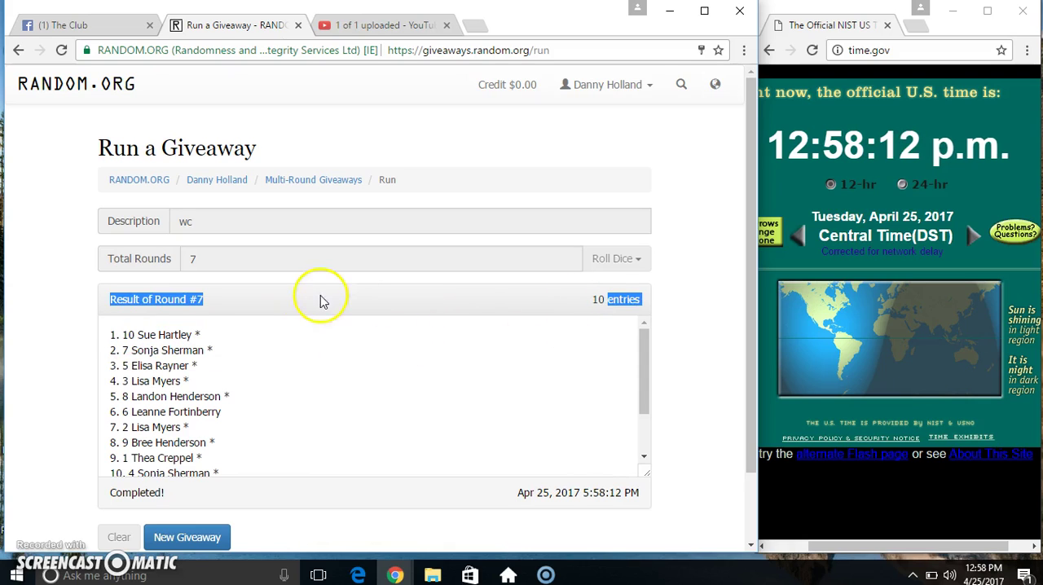
{"action": "left_click", "coordinate": [163, 254]}
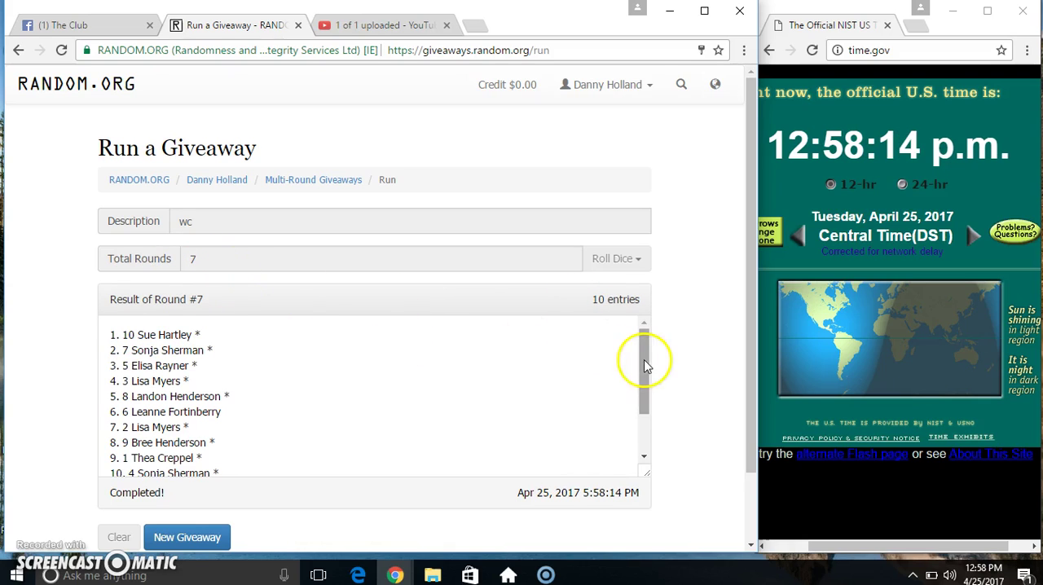
{"action": "mouse_move", "coordinate": [644, 366]}
{"action": "left_mouse_down"}
{"action": "mouse_move", "coordinate": [639, 429]}
{"action": "mouse_move", "coordinate": [645, 340]}
{"action": "left_mouse_up"}
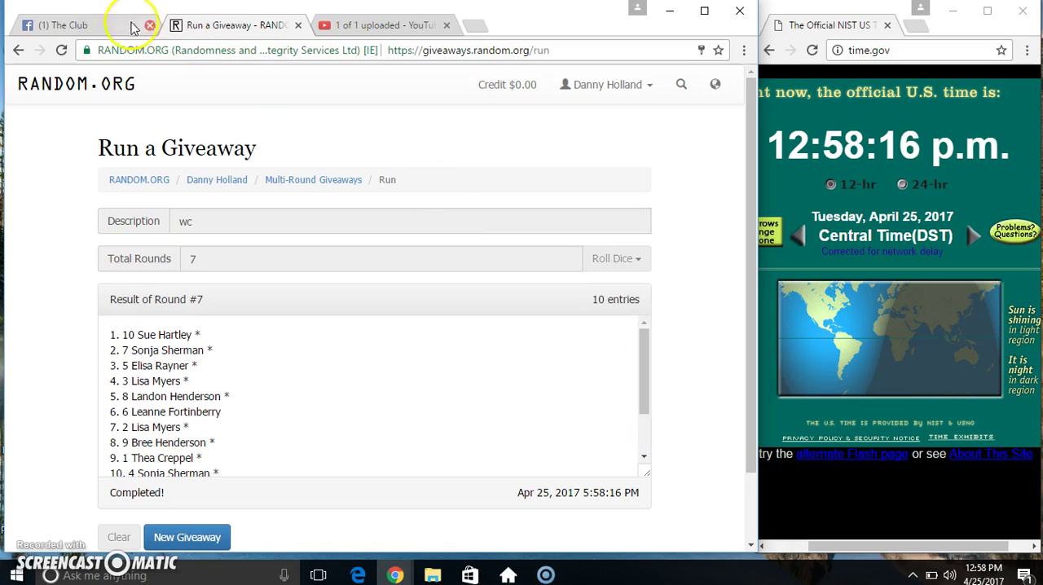
Step: Post a 'done' comment on The Club group post thread
{"action": "left_click", "coordinate": [106, 25]}
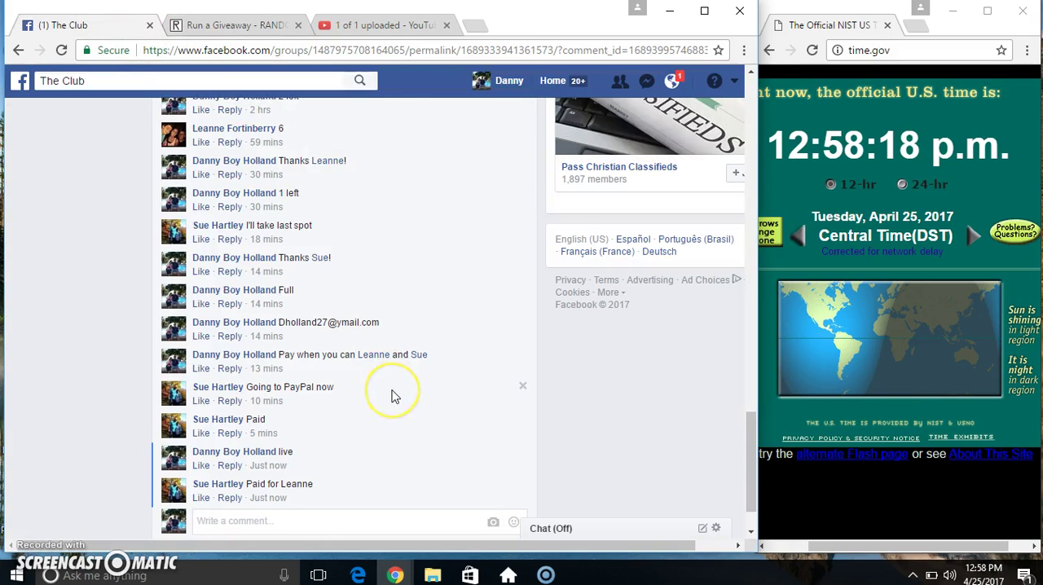
{"action": "type", "text": "done"}
{"action": "key", "text": "Return"}
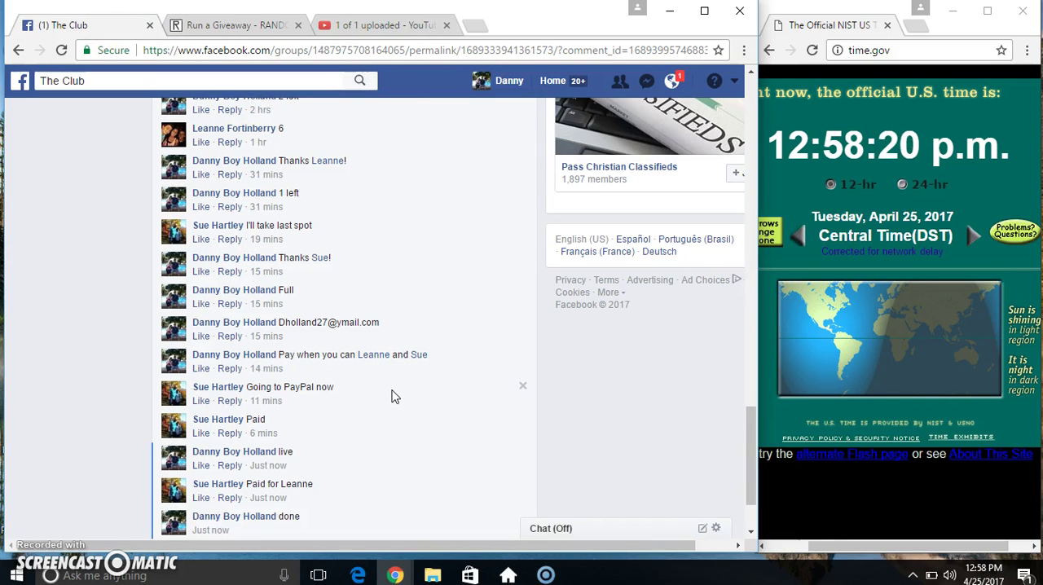
{"action": "scroll", "coordinate": [684, 499], "scroll_direction": "down", "scroll_amount": 2}
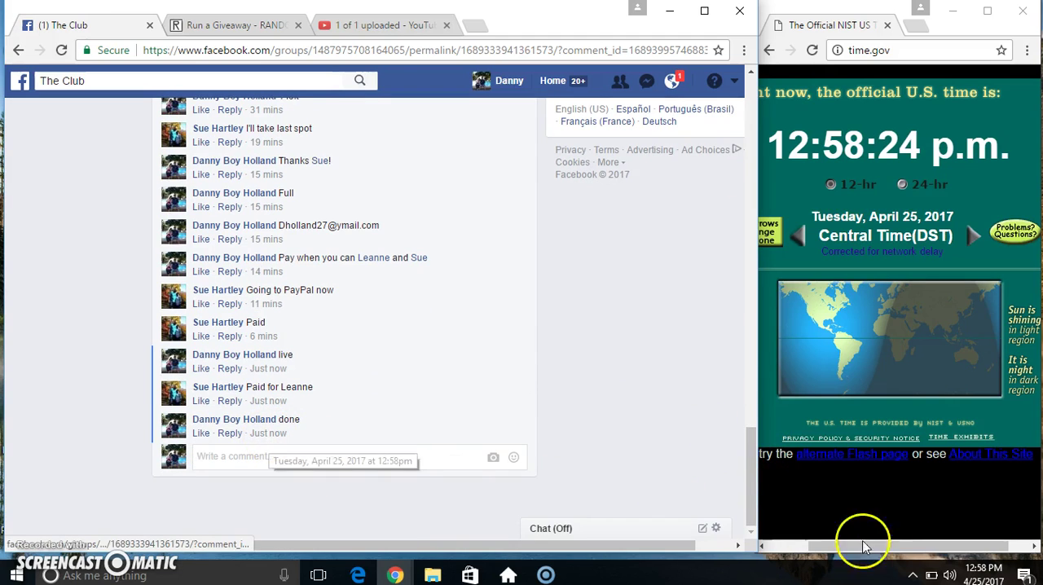
{"action": "left_click", "coordinate": [970, 574]}
{"action": "left_click", "coordinate": [349, 480]}
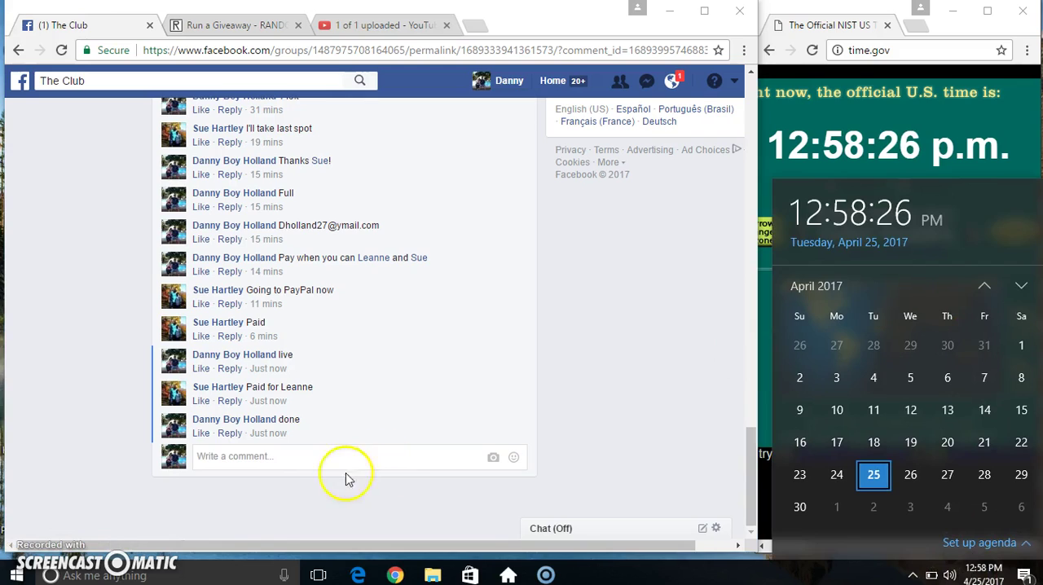